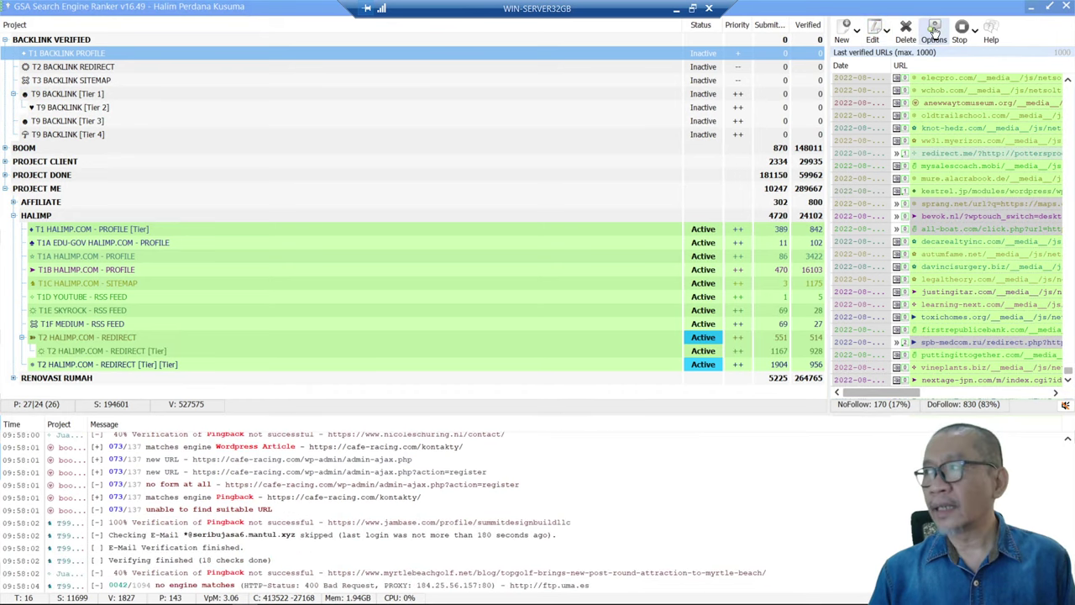
- Start importing a site list into the Identified category with the site list tools in the advanced global settings
left_click(935, 32)
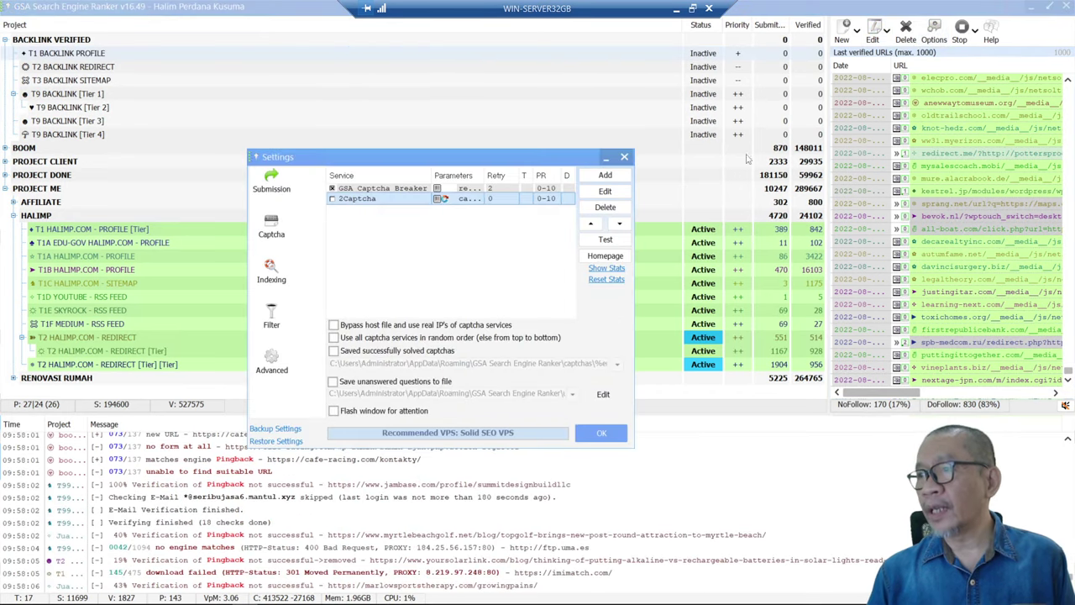
left_click(271, 366)
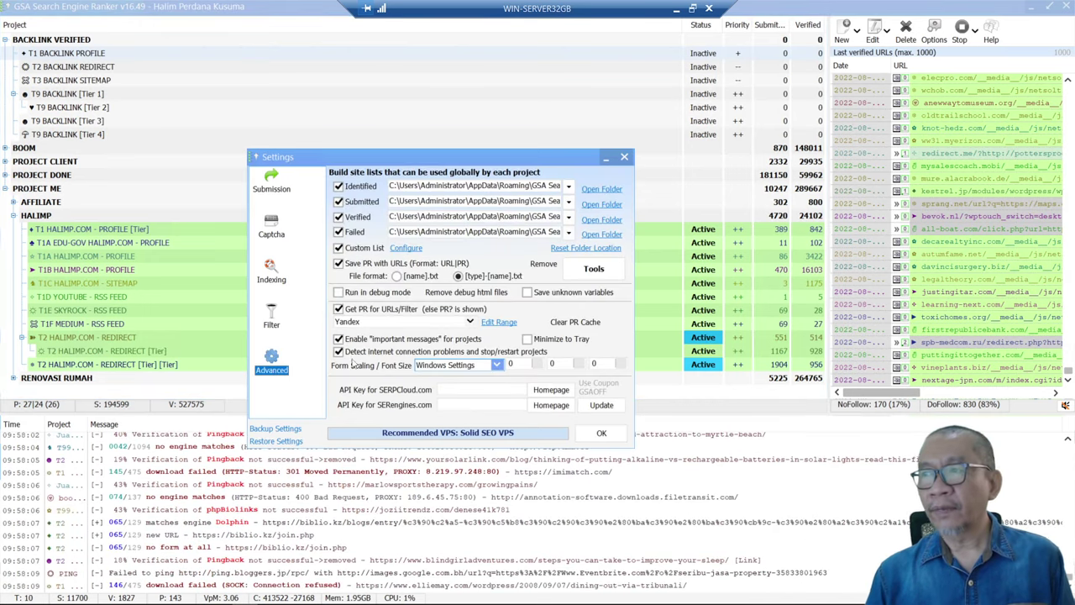
left_click(597, 272)
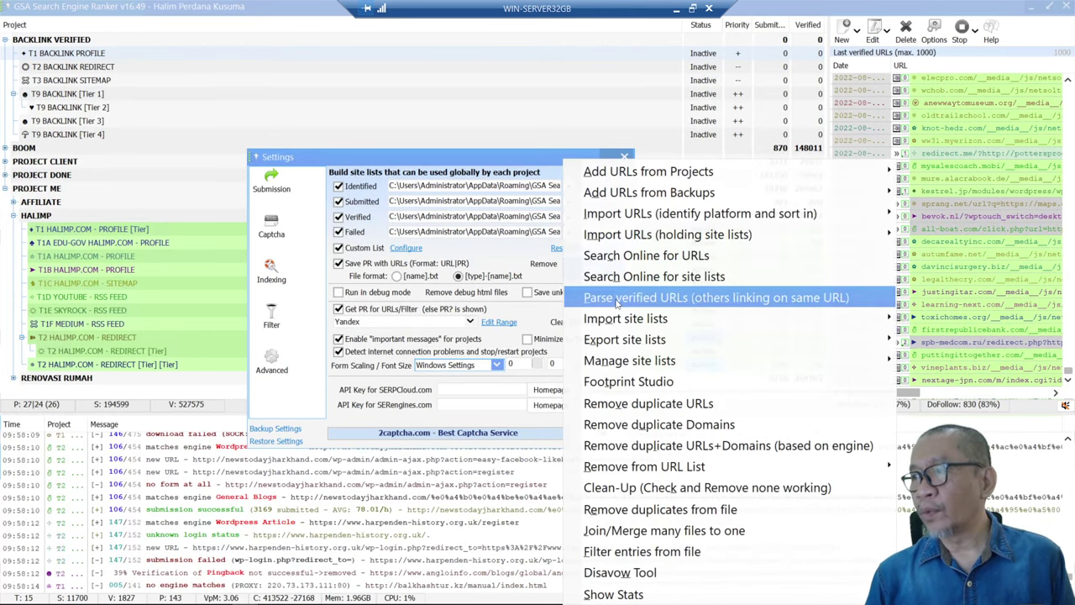
mouse_move(618, 323)
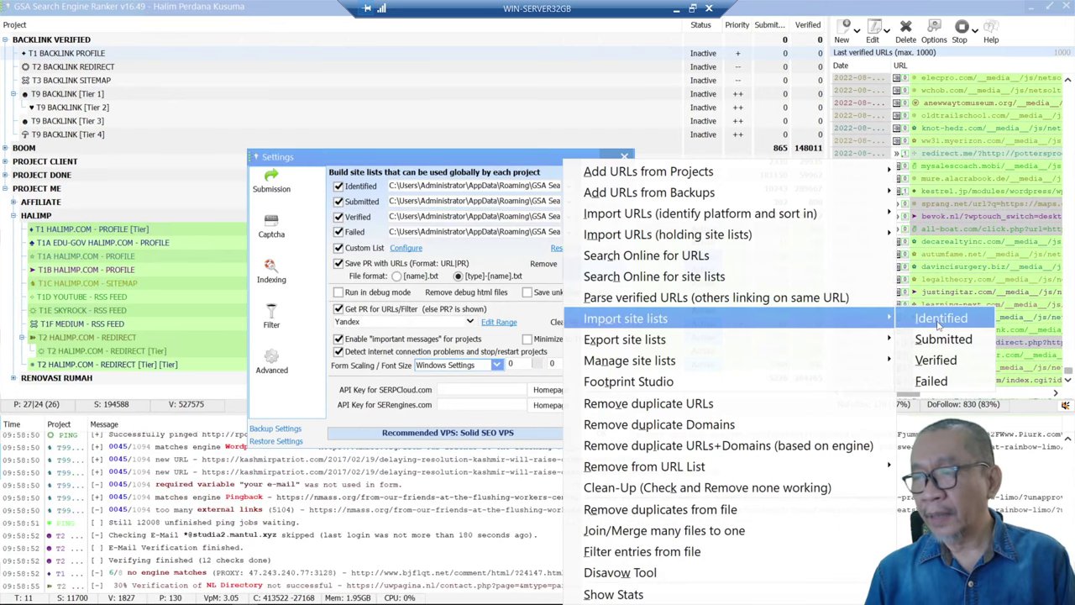
left_click(938, 323)
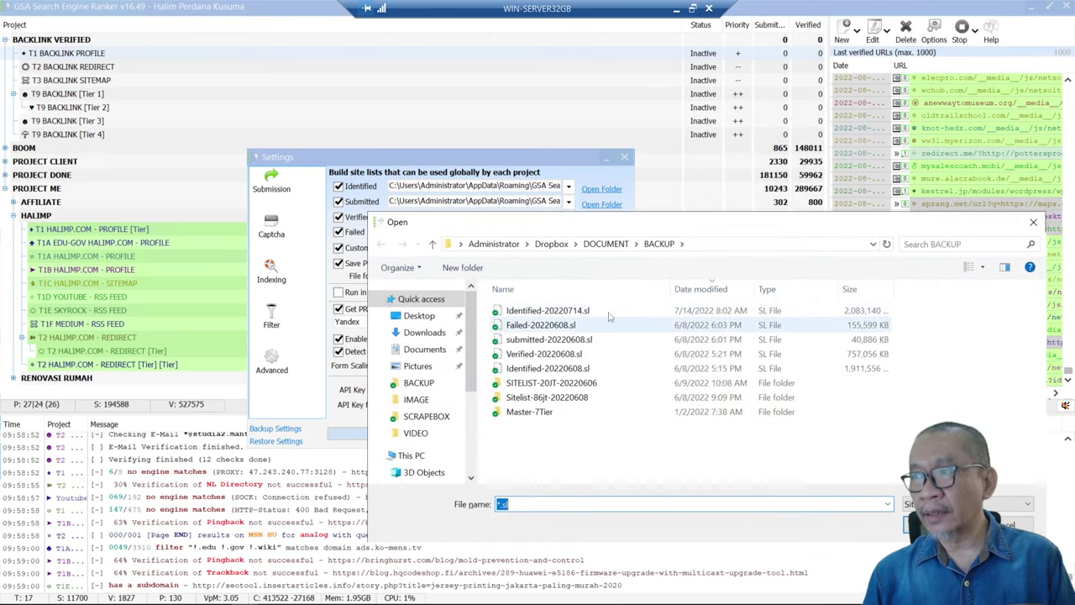
- Browse on the ALL BACKUP (E:) drive to BACKUP, ALL SL, SL20JT and the inner 20JUTA.SL folder
scroll(424, 403, "down", 3)
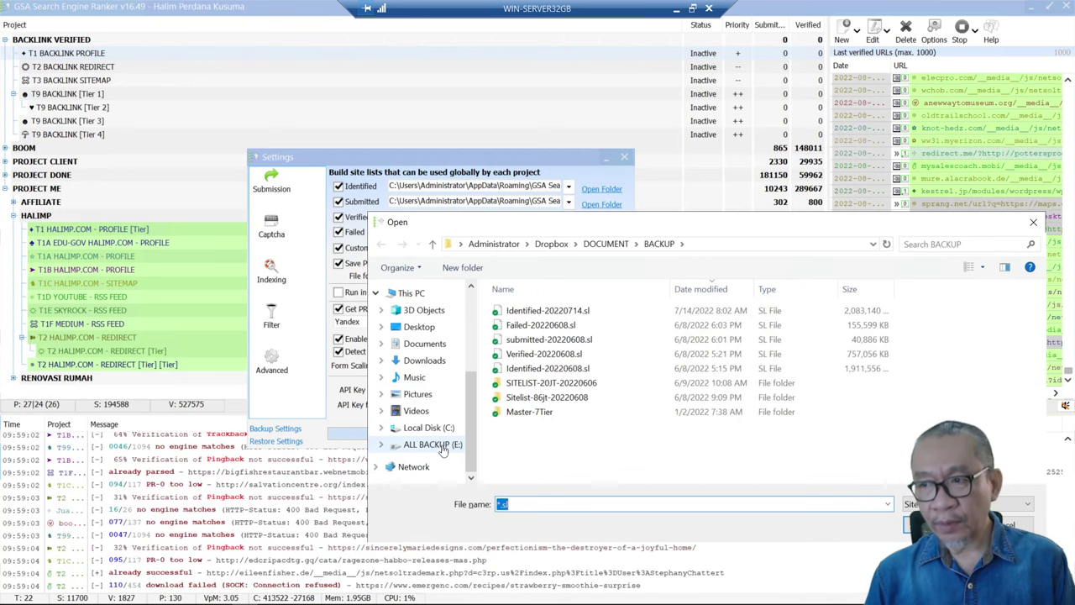
left_click(433, 446)
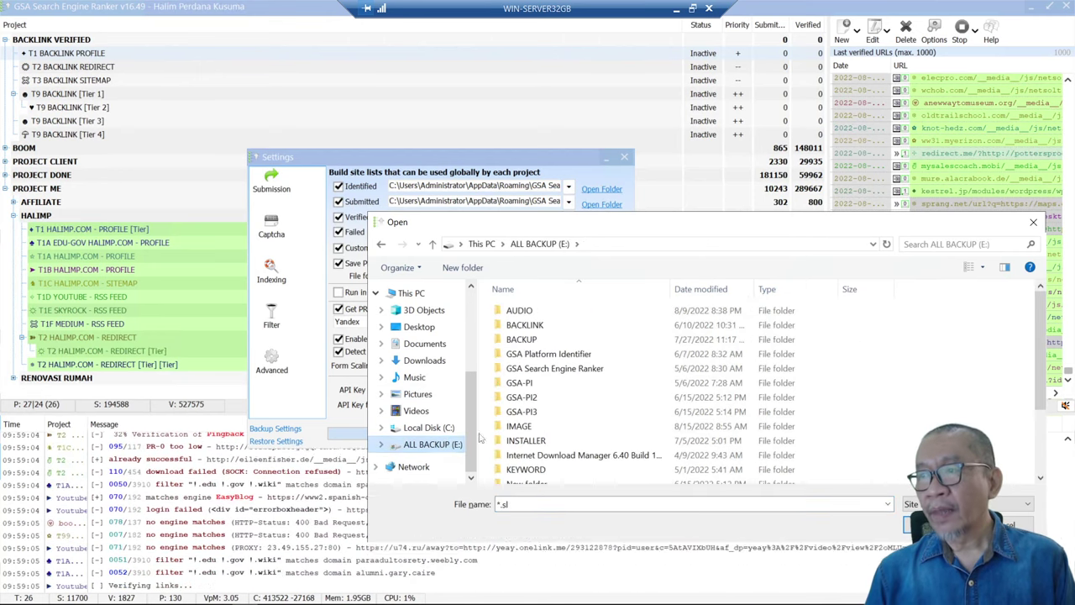
left_click(533, 340)
double_click(534, 340)
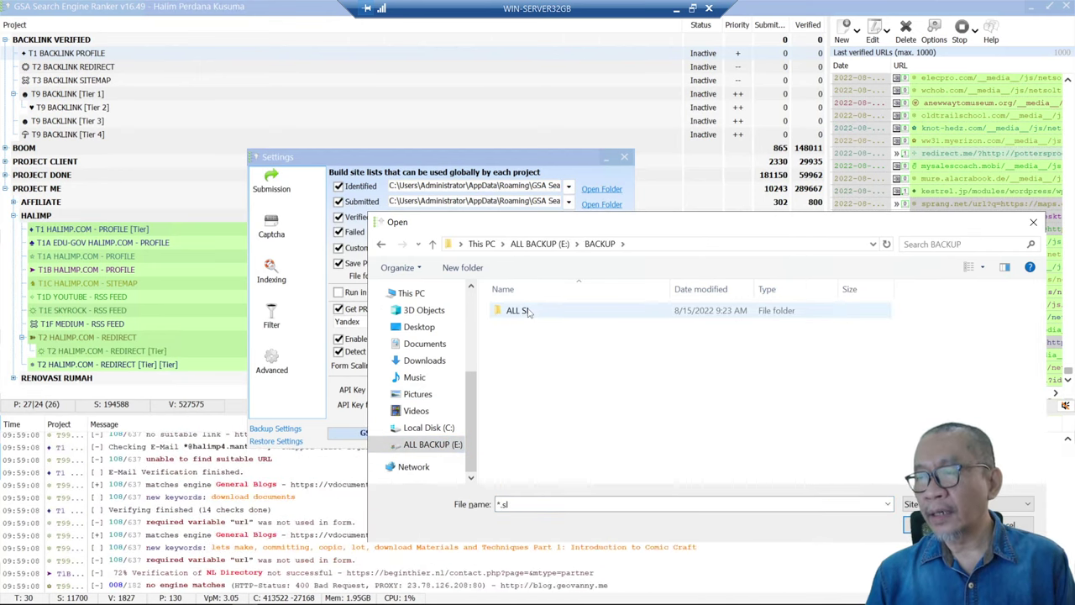
double_click(529, 311)
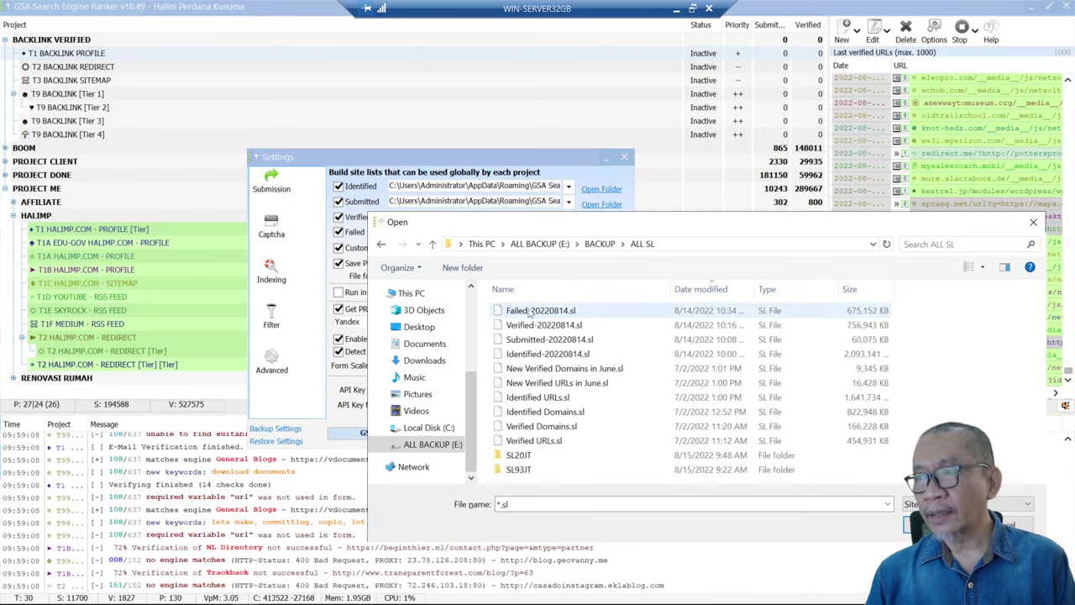
left_click(521, 457)
double_click(521, 456)
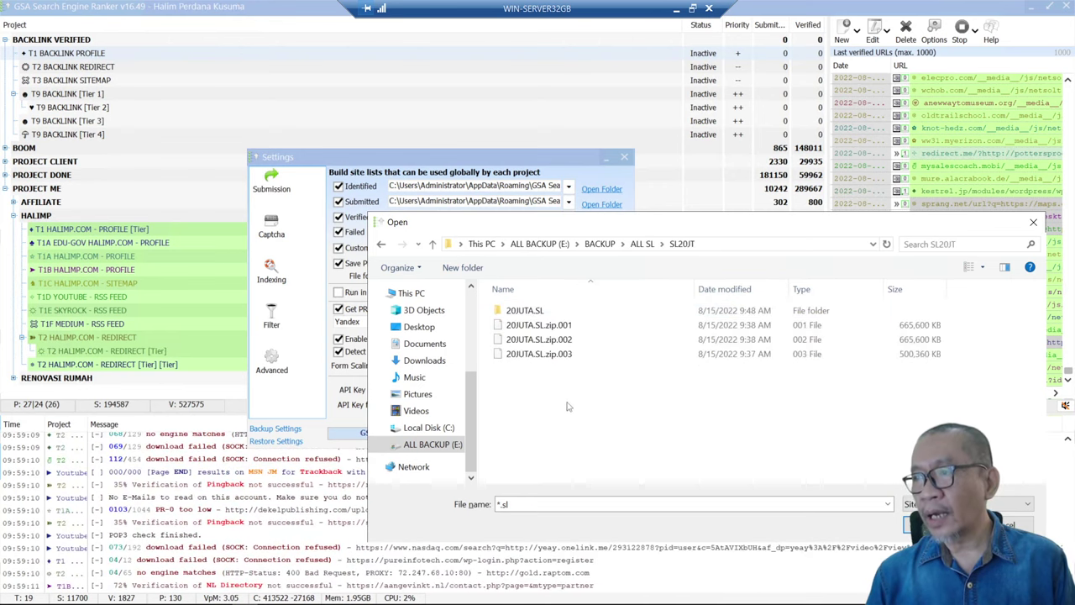
double_click(538, 312)
double_click(542, 313)
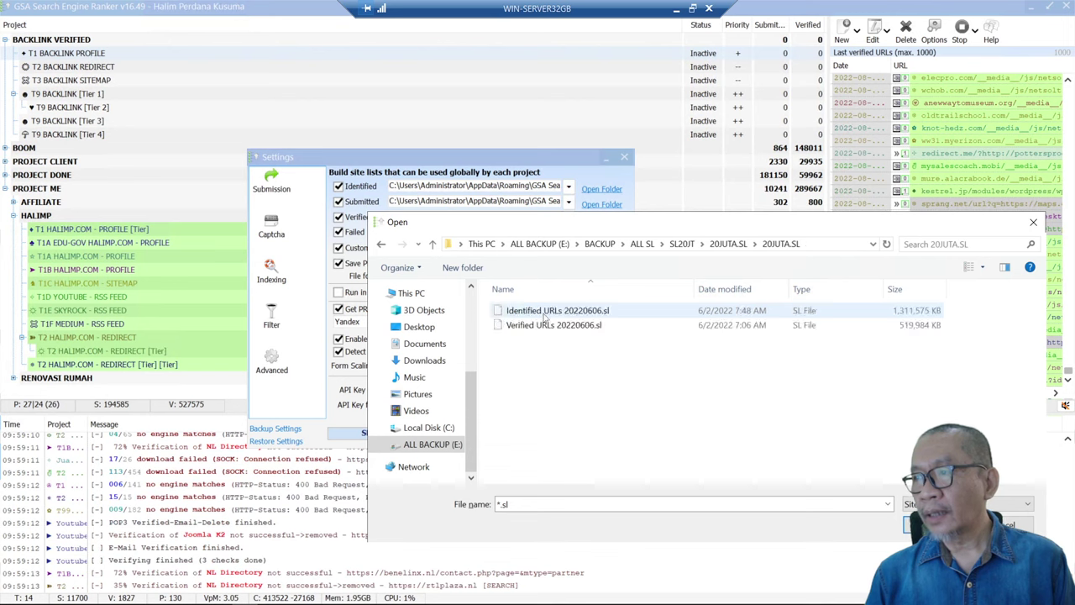
- Choose Identified URLs 20220606.sl as the file to import and confirm the global settings
left_click(547, 313)
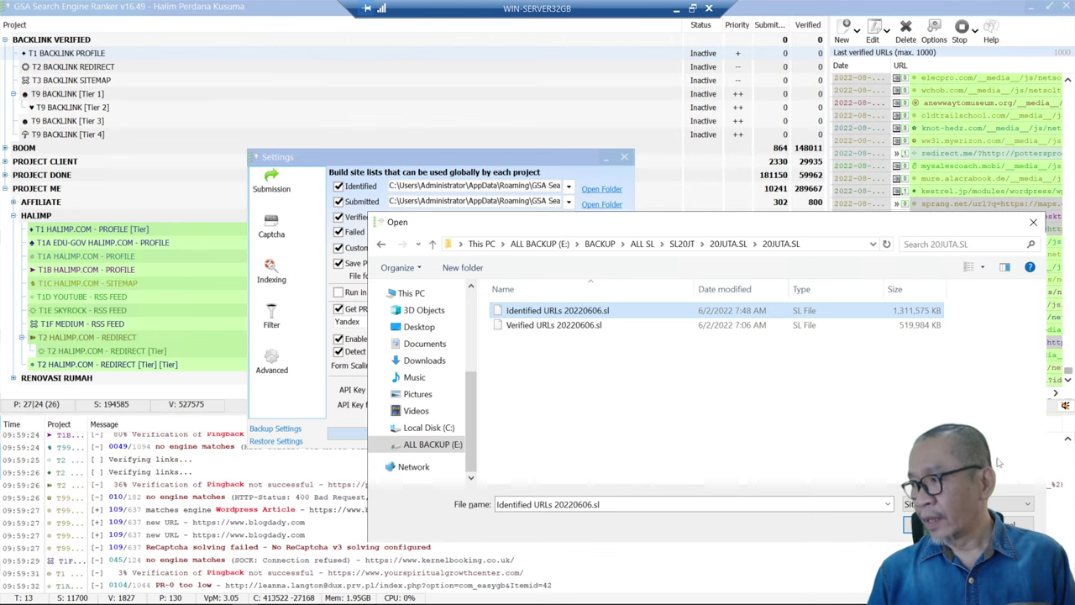
key("Return")
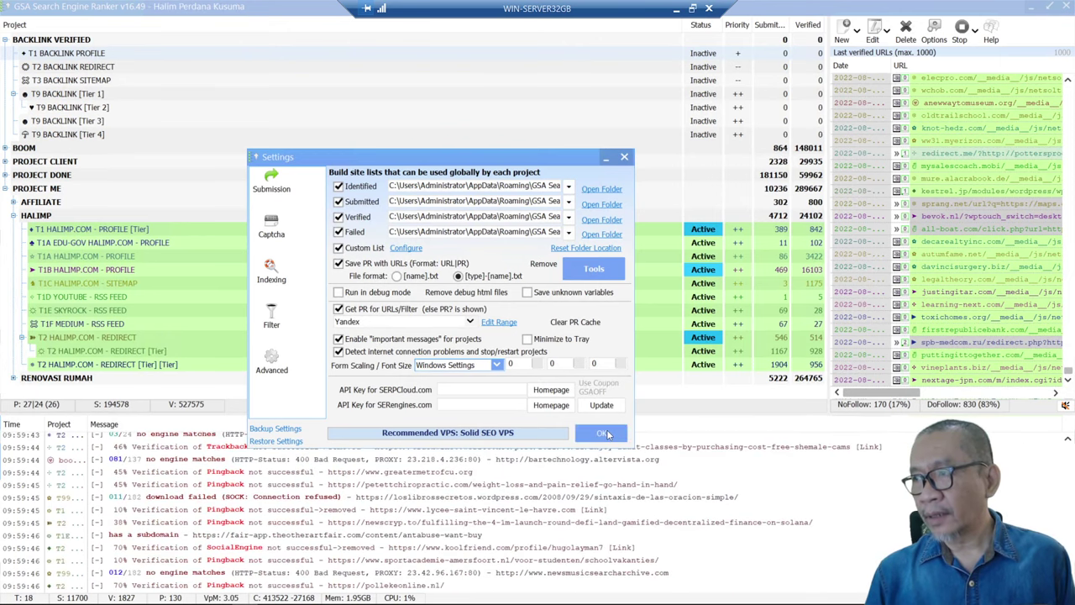
left_click(609, 434)
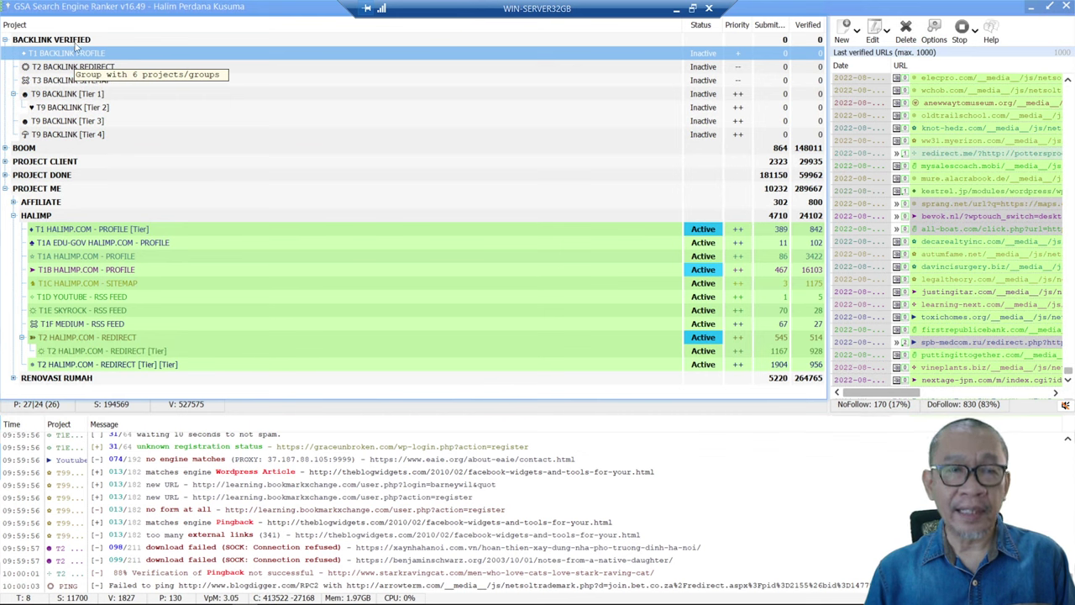
left_click(75, 41)
left_click(88, 56)
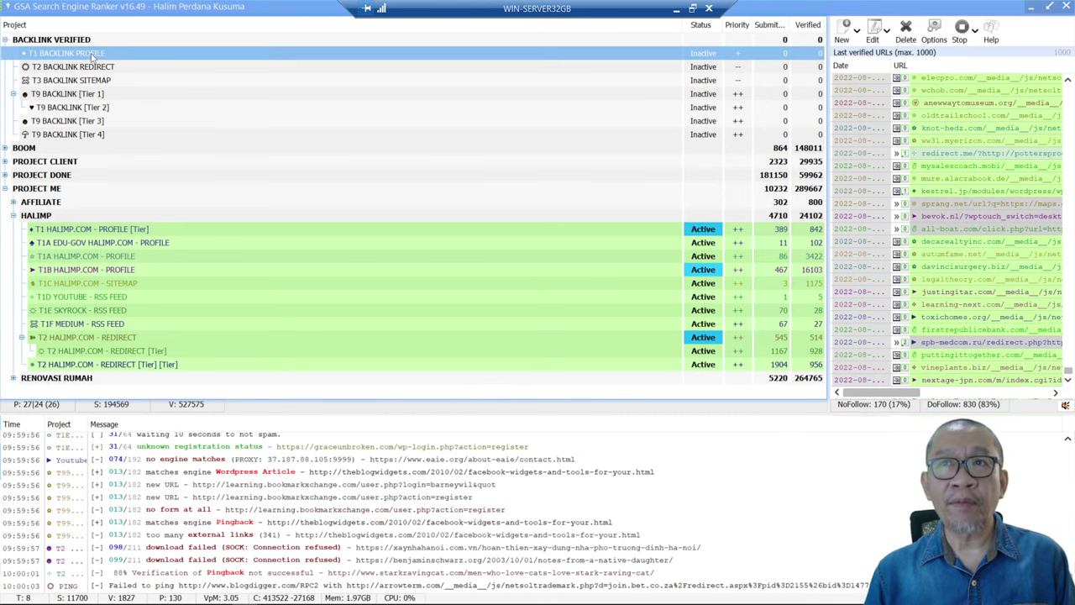
left_click(95, 71)
left_click(98, 82)
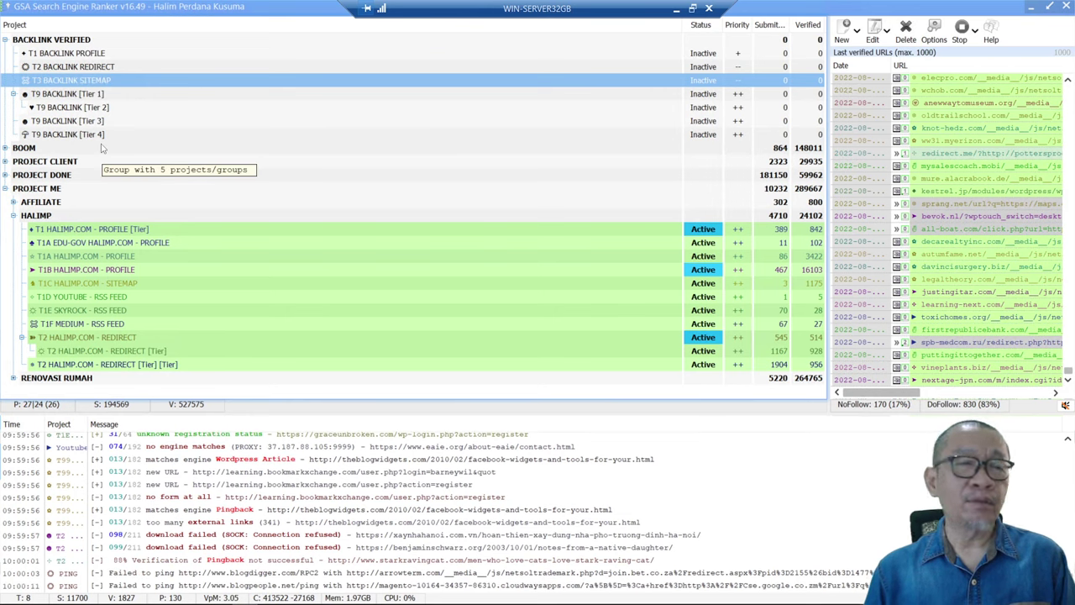
- Open the options of the T1 BACKLINK PROFILE project and uncheck all search engines for finding target URLs
left_click(97, 57)
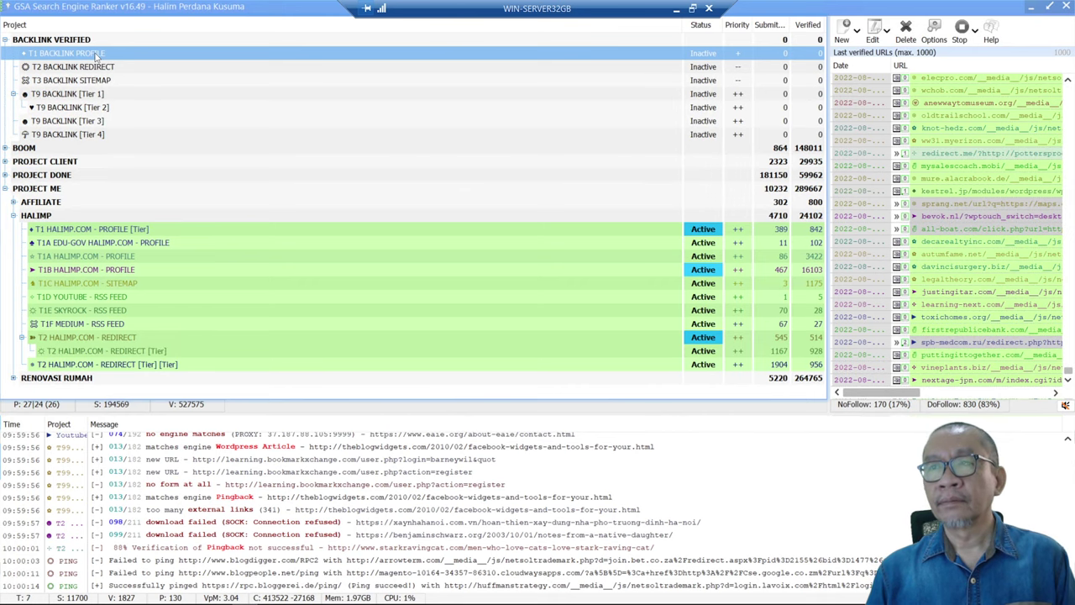
double_click(97, 55)
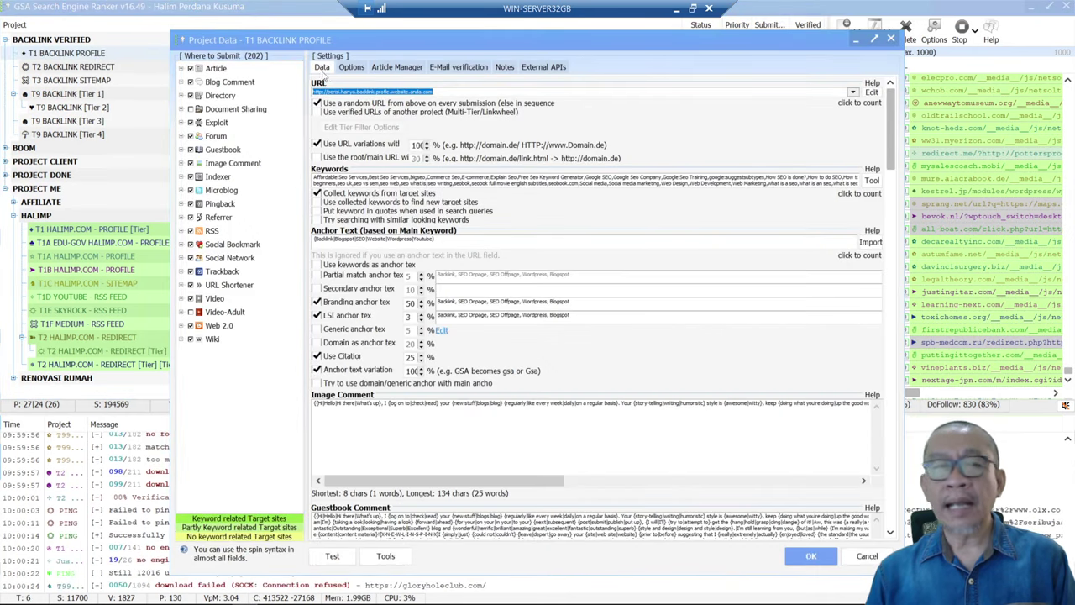
left_click(352, 71)
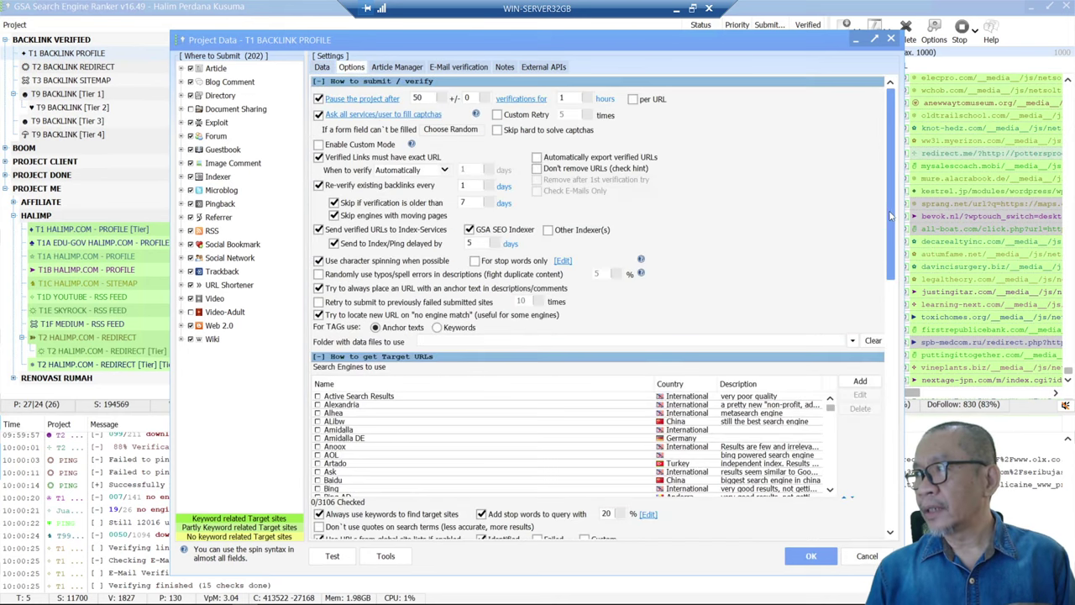
left_click_drag(889, 220, 878, 277)
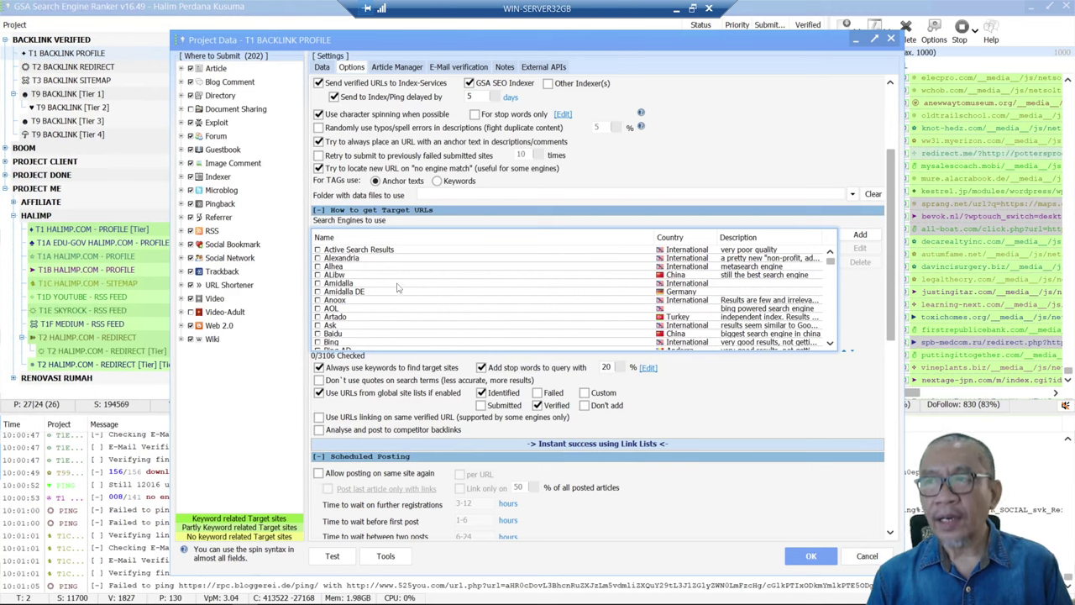
right_click(414, 279)
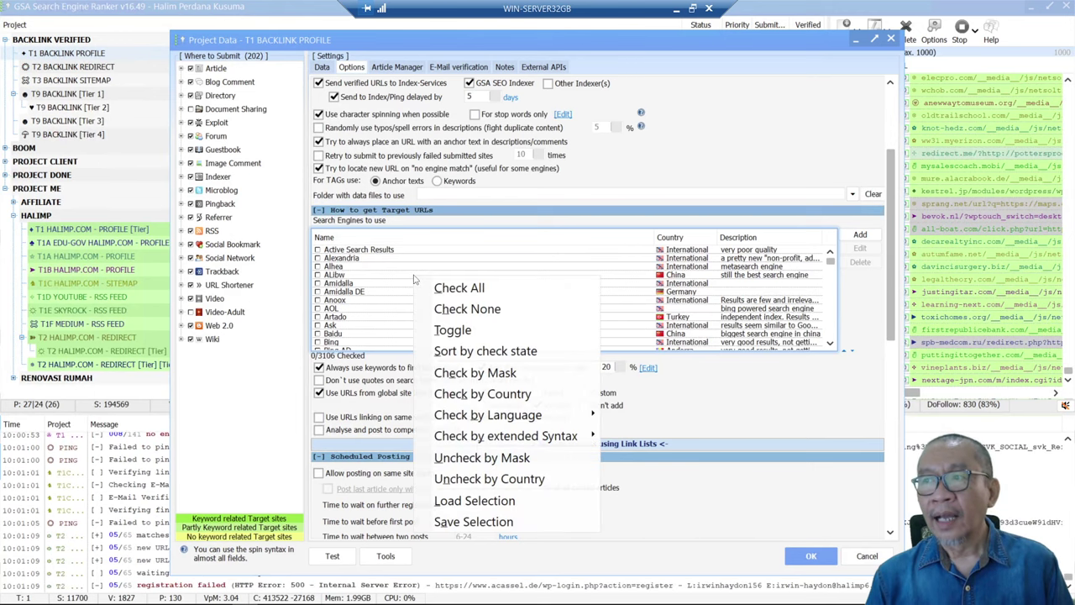
left_click(473, 310)
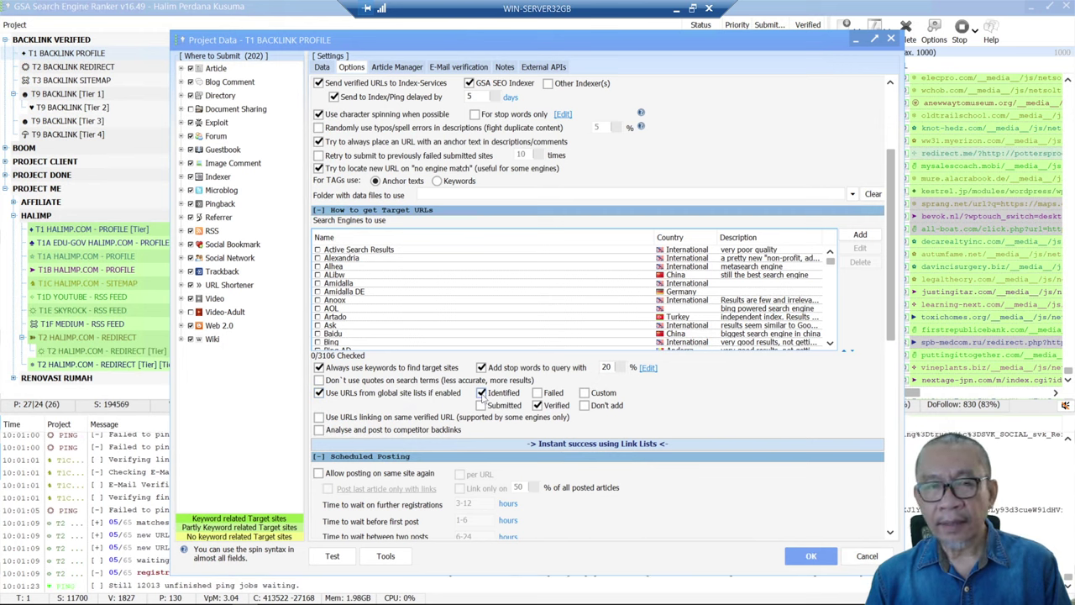
- Add the Custom global site list as a target URL source and save the project, continuing past the keyword warning
left_click(586, 394)
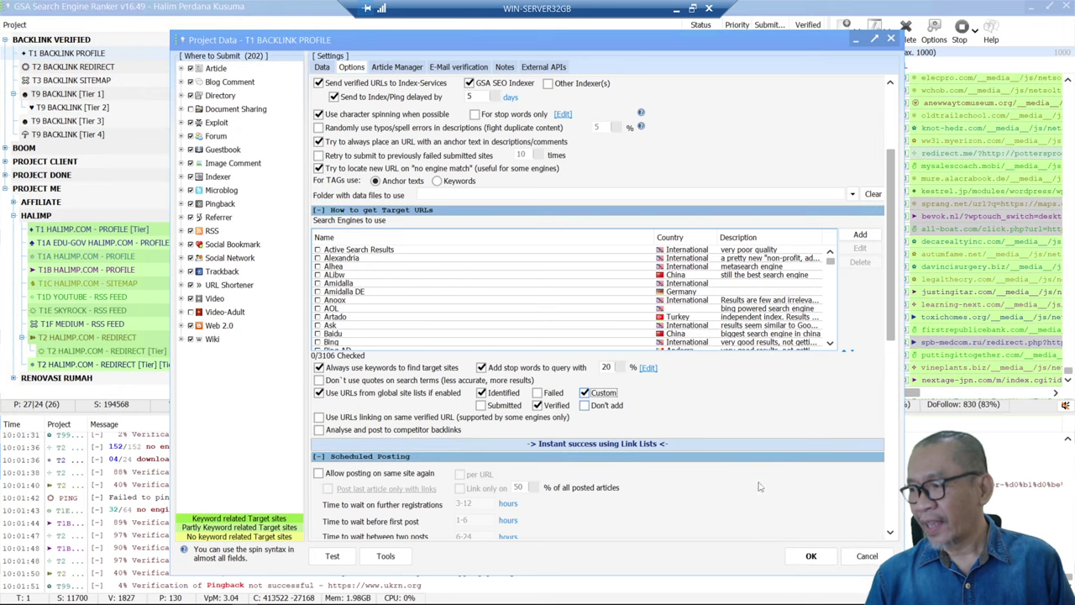
left_click(812, 559)
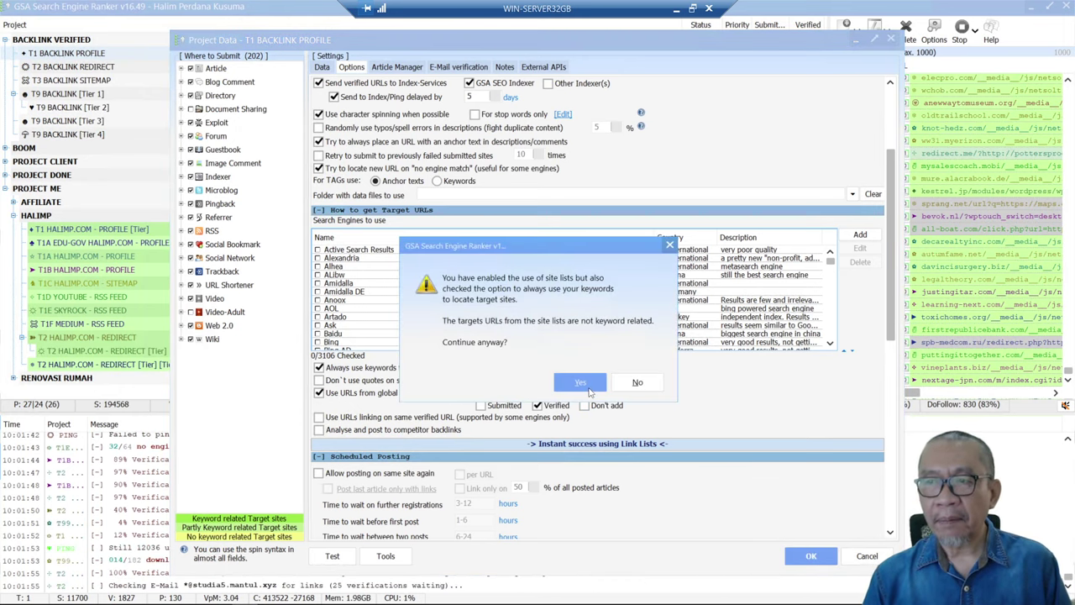
left_click(588, 388)
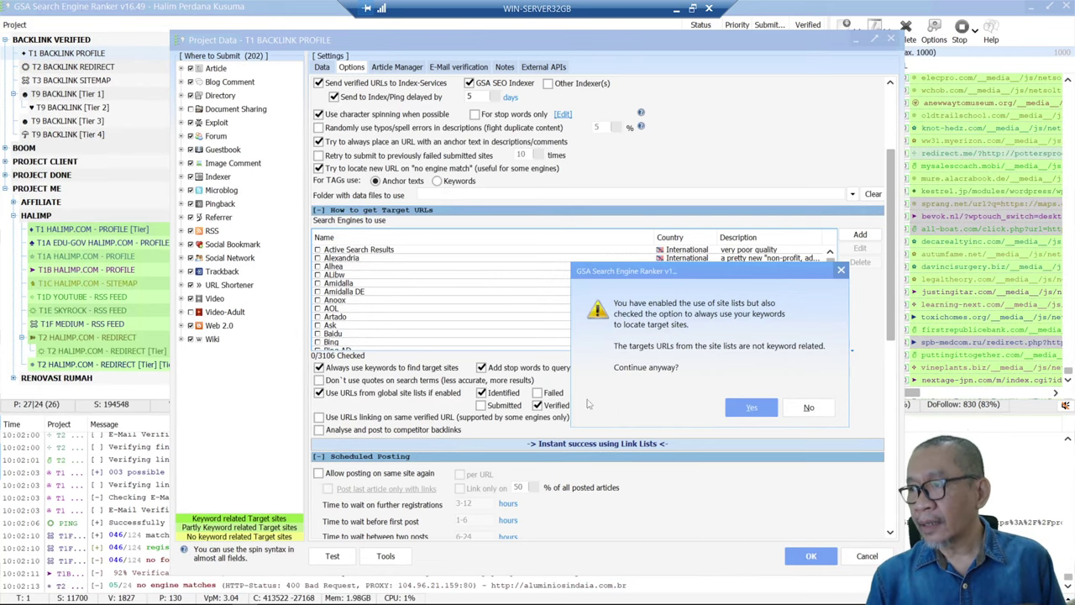
left_click(759, 411)
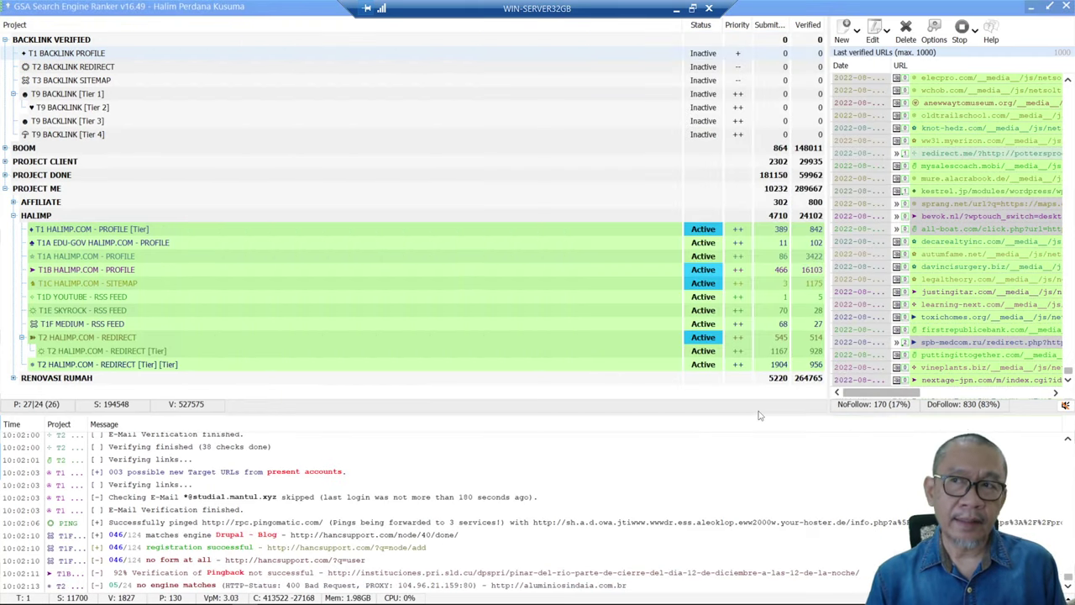